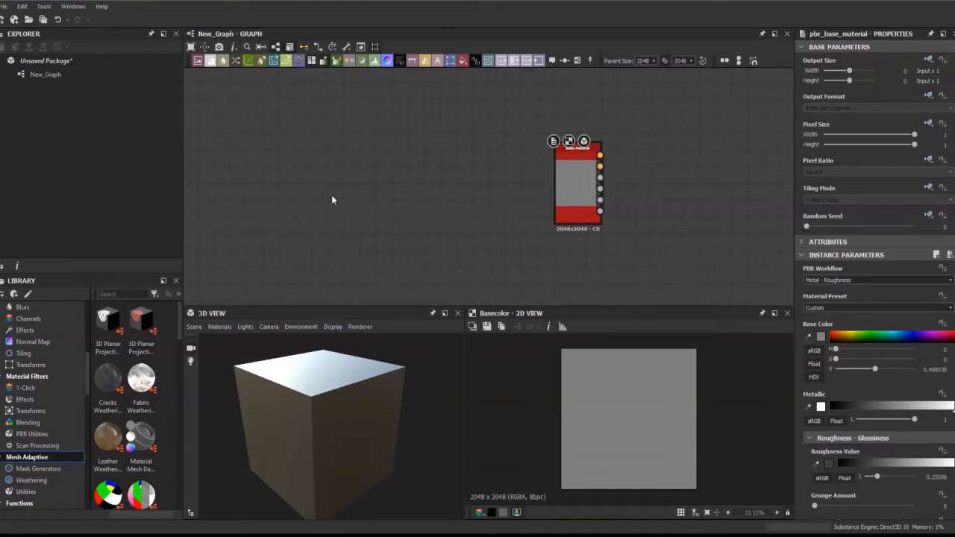
- Add a second Base Material node beside the existing one and delete it again
{"action": "left_click", "coordinate": [578, 154]}
{"action": "right_click", "coordinate": [482, 174]}
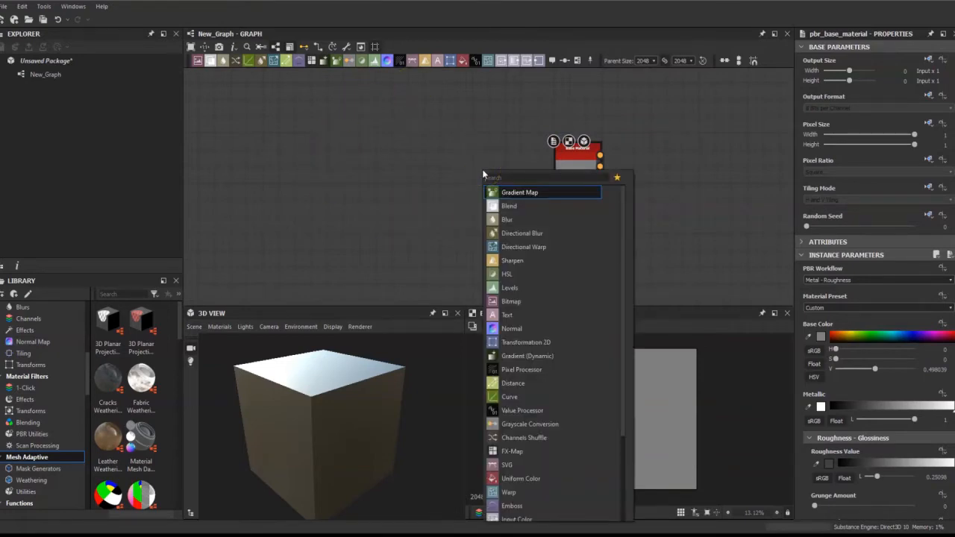
{"action": "type", "text": "pbr"}
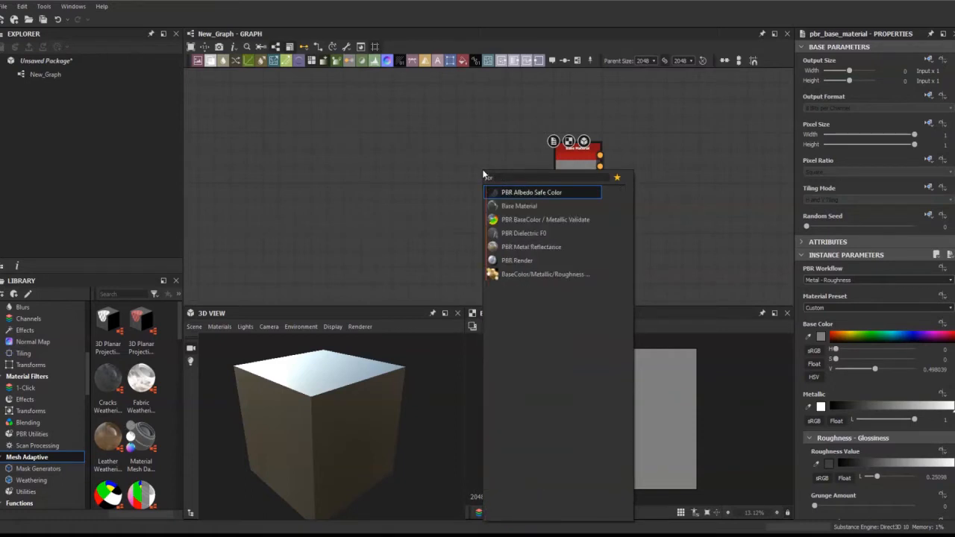
{"action": "left_click", "coordinate": [519, 207]}
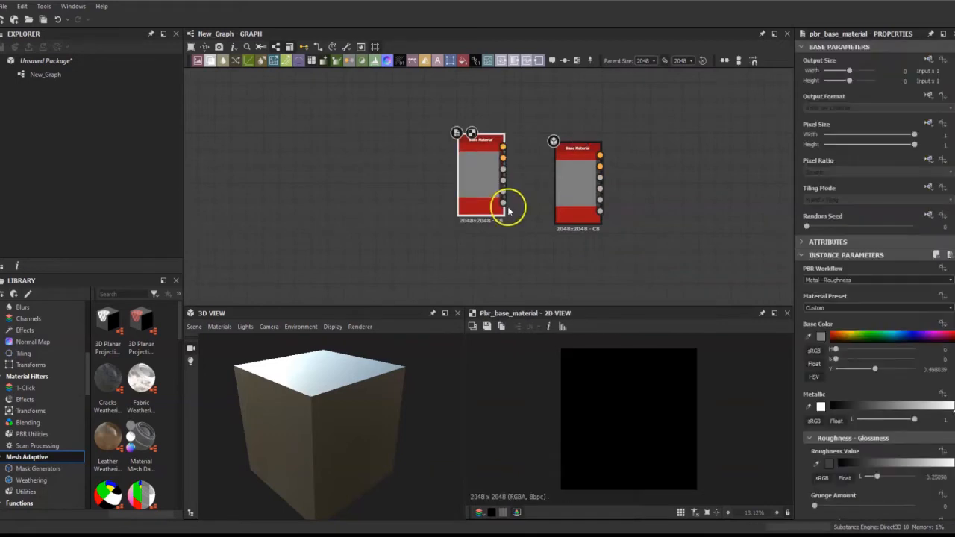
{"action": "key", "text": "Delete"}
- Show the Base Material node in the 3D view and inspect the cube's surface from different angles
{"action": "left_click", "coordinate": [577, 154]}
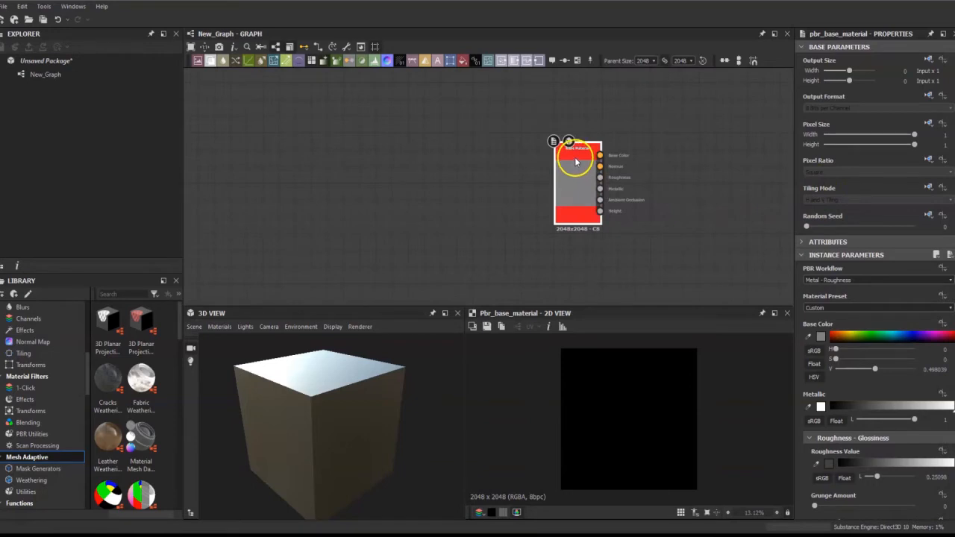
{"action": "right_click", "coordinate": [575, 161]}
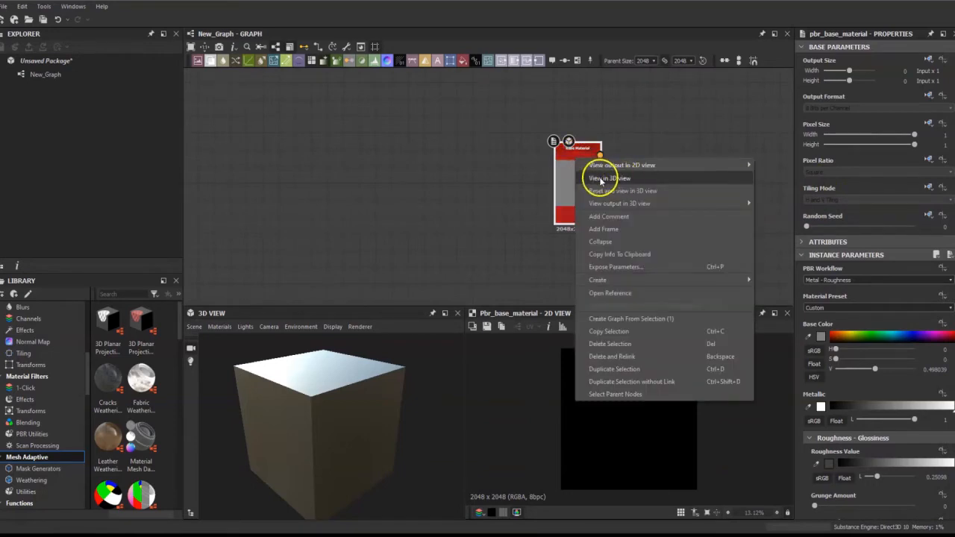
{"action": "left_click", "coordinate": [621, 179]}
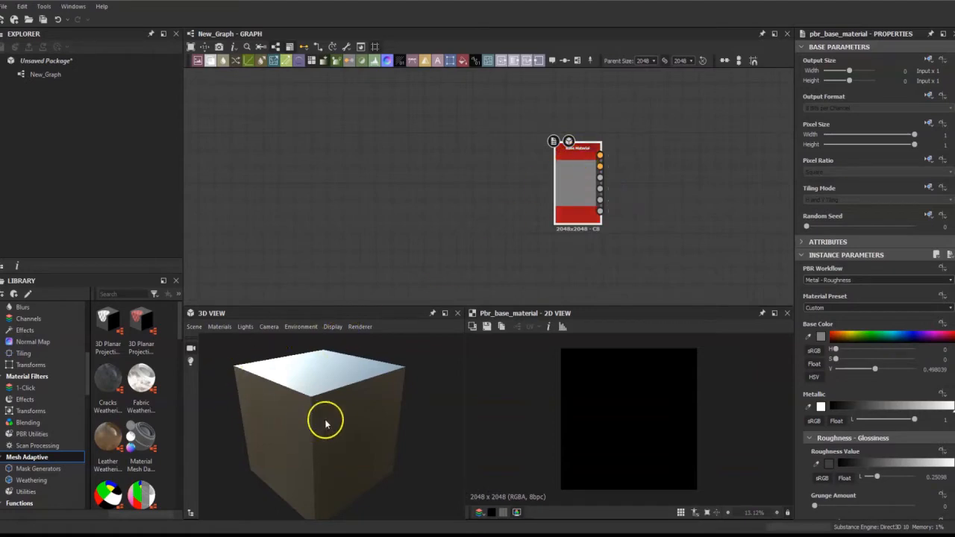
{"action": "left_click_drag", "start_coordinate": [306, 431], "coordinate": [338, 422]}
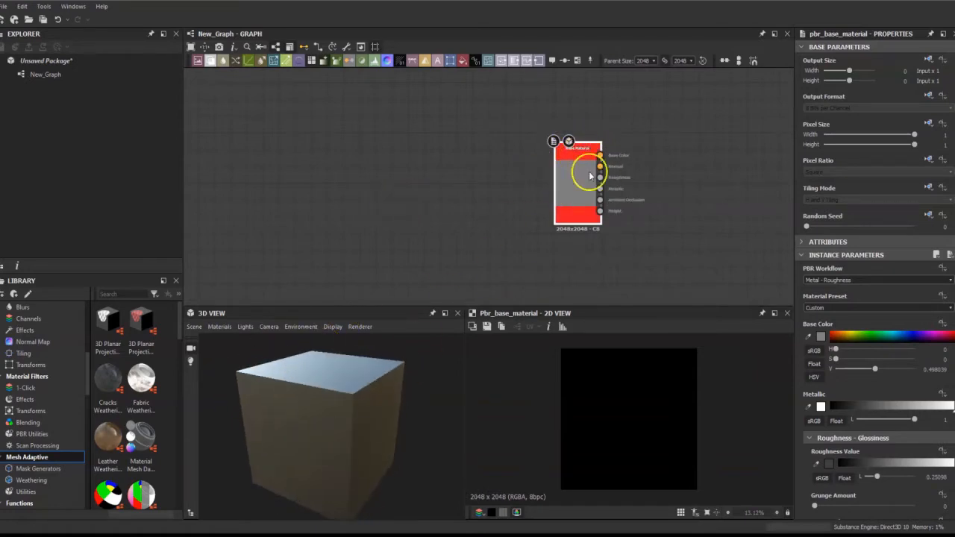
{"action": "left_click_drag", "start_coordinate": [321, 384], "coordinate": [420, 373]}
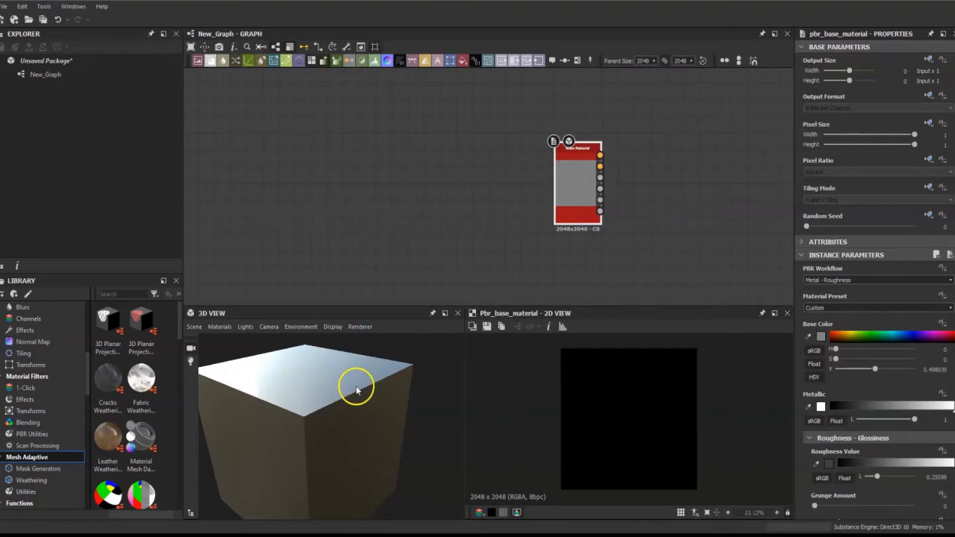
- Enable the user-defined Height map on the Base Material node
{"action": "scroll", "coordinate": [911, 302], "scroll_direction": "down", "scroll_amount": 5}
{"action": "scroll", "coordinate": [912, 302], "scroll_direction": "down", "scroll_amount": 1}
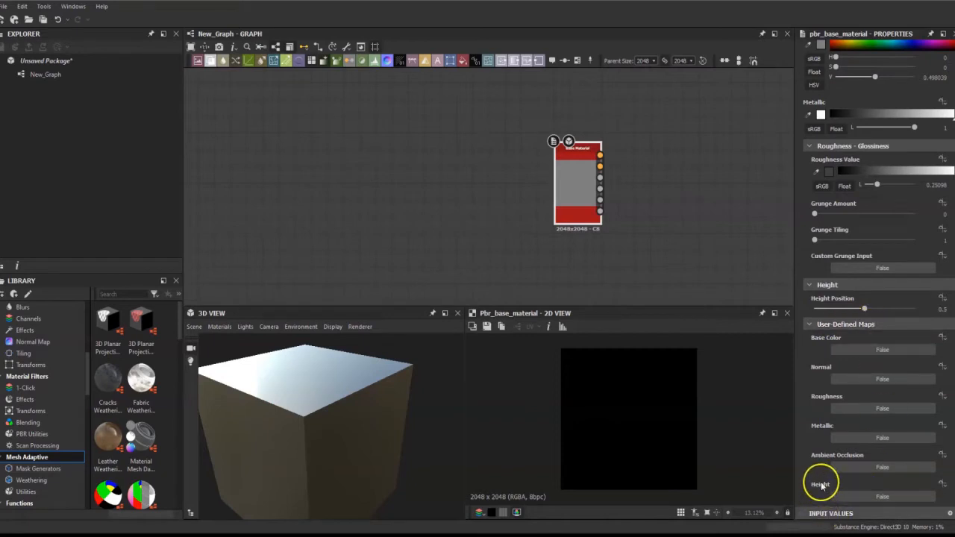
{"action": "left_click", "coordinate": [894, 499]}
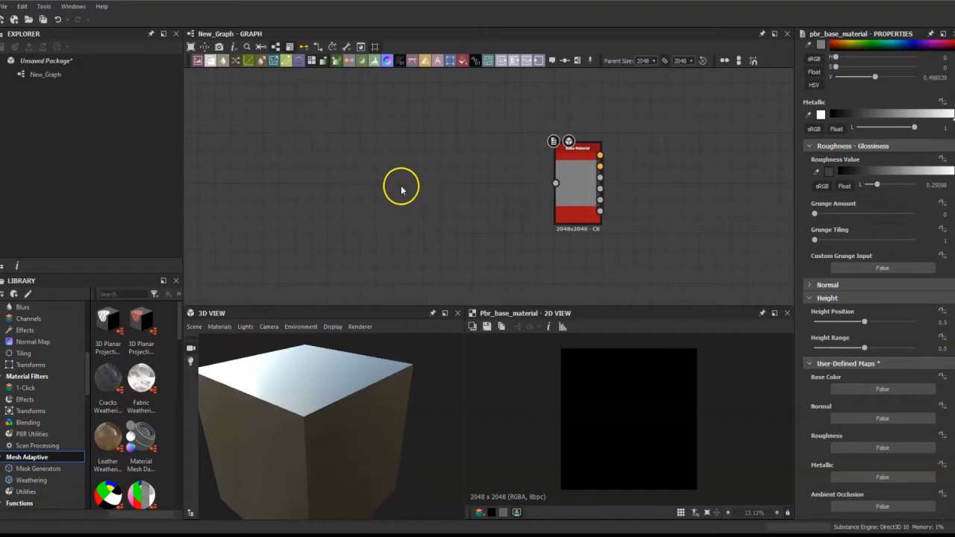
- Add a Shape node to the graph and place it in front of the Base Material node
{"action": "key", "text": "space"}
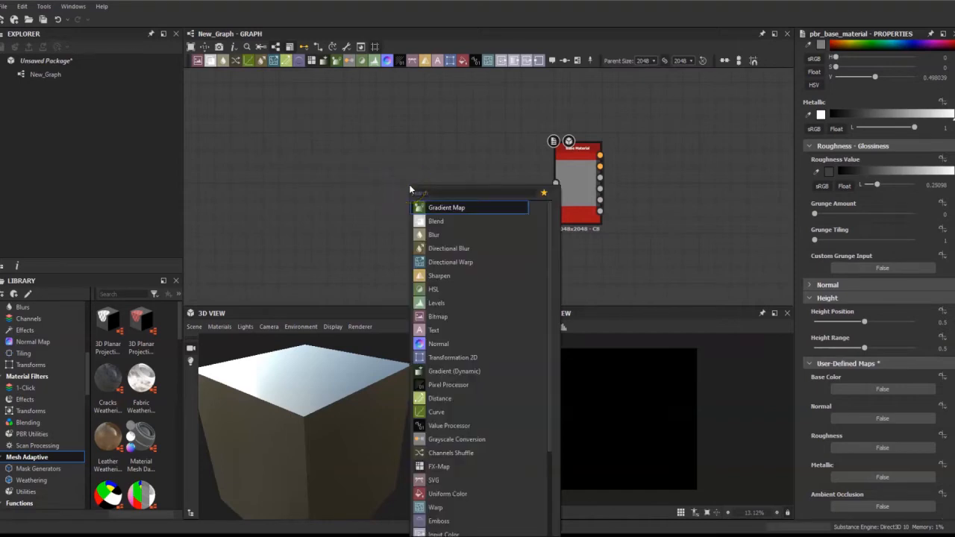
{"action": "type", "text": "shape"}
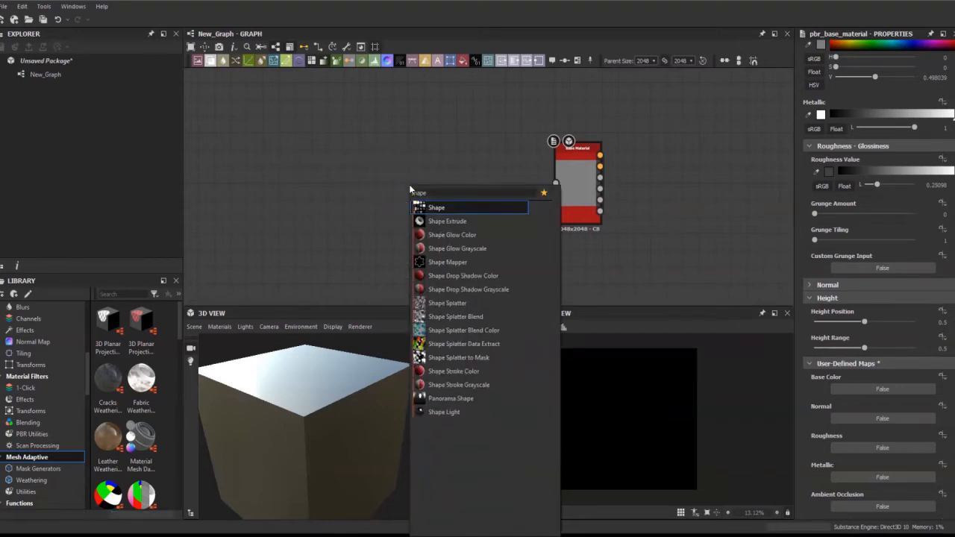
{"action": "left_click", "coordinate": [448, 209]}
{"action": "left_click", "coordinate": [421, 203]}
{"action": "mouse_move", "coordinate": [418, 197]}
{"action": "left_mouse_down"}
{"action": "mouse_move", "coordinate": [418, 185]}
{"action": "mouse_move", "coordinate": [420, 192]}
{"action": "left_mouse_up"}
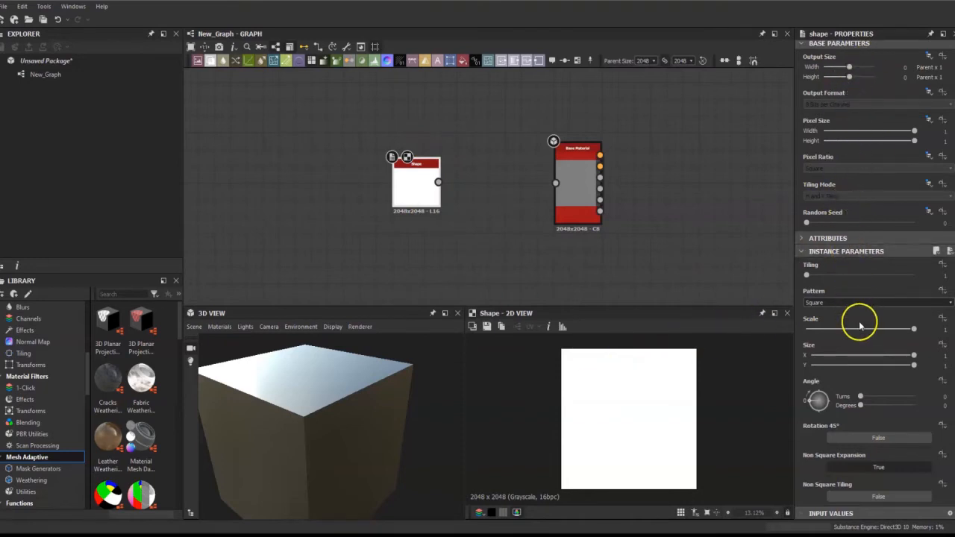
- Keep the Shape node's pattern as Square and reduce its scale to 0.8
{"action": "left_click", "coordinate": [887, 303]}
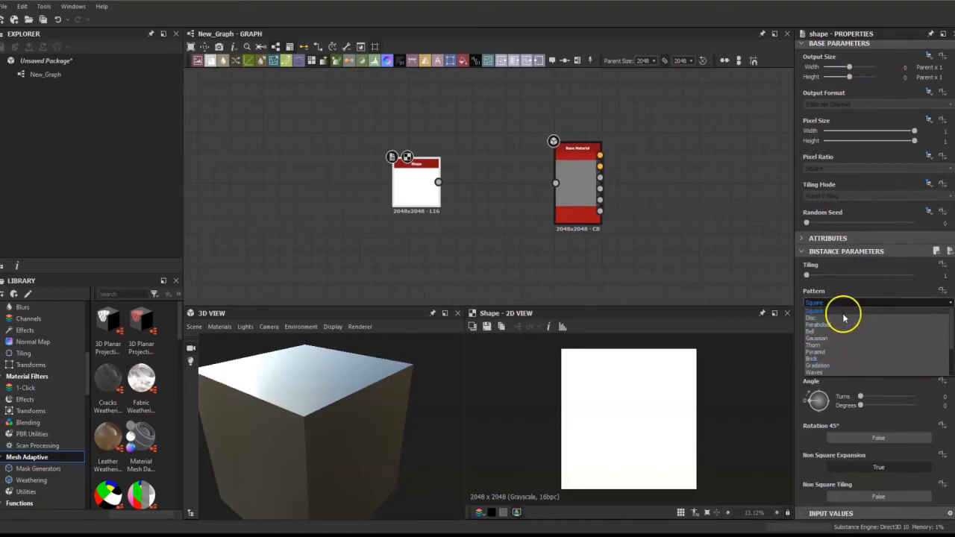
{"action": "left_click", "coordinate": [840, 312]}
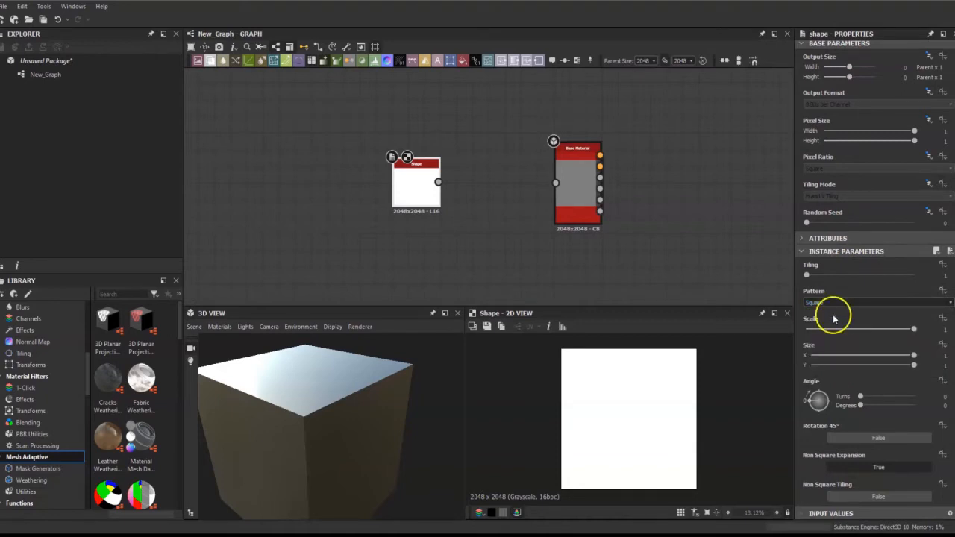
{"action": "left_click_drag", "start_coordinate": [914, 329], "coordinate": [886, 343]}
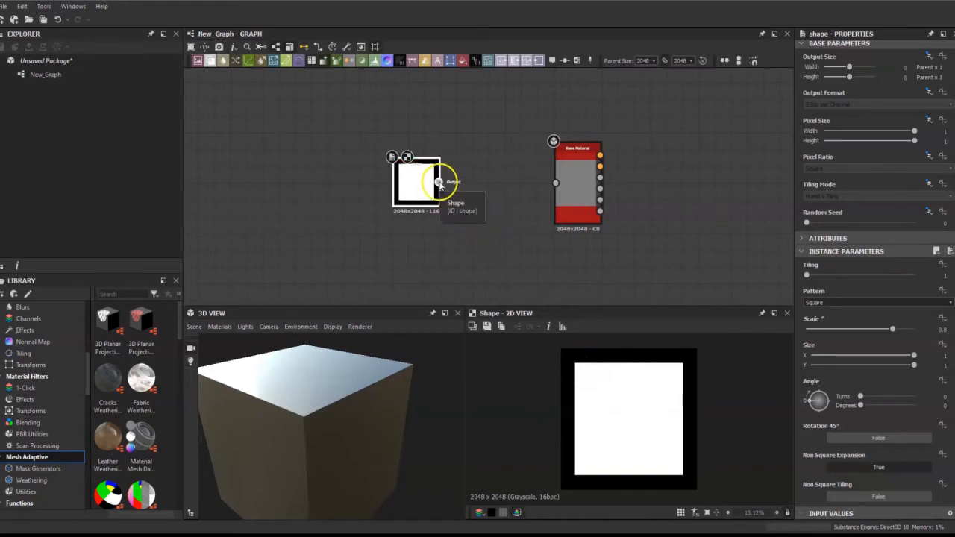
- Connect the Shape node's output to the Base Material's height input and inspect the relief at the cube's corner
{"action": "left_click_drag", "start_coordinate": [439, 183], "coordinate": [556, 184]}
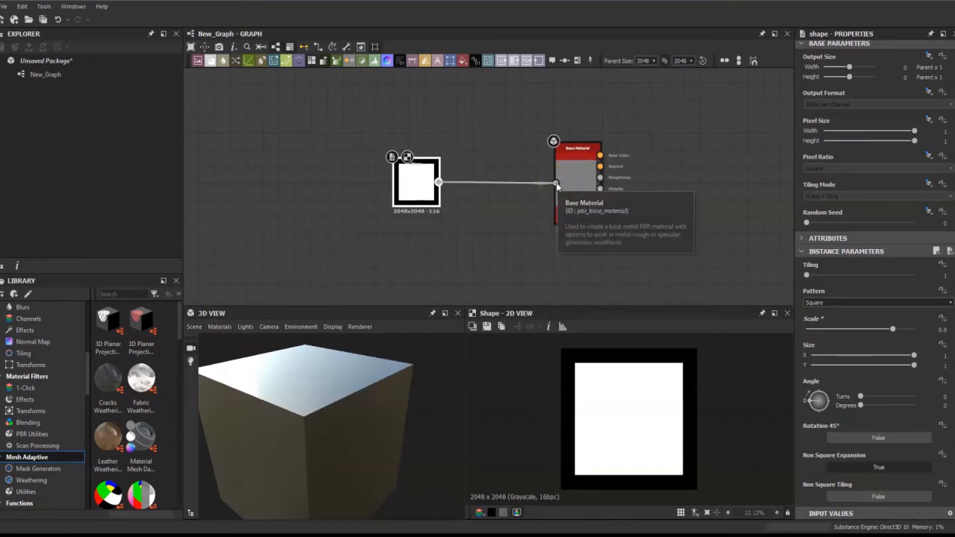
{"action": "left_click", "coordinate": [579, 186]}
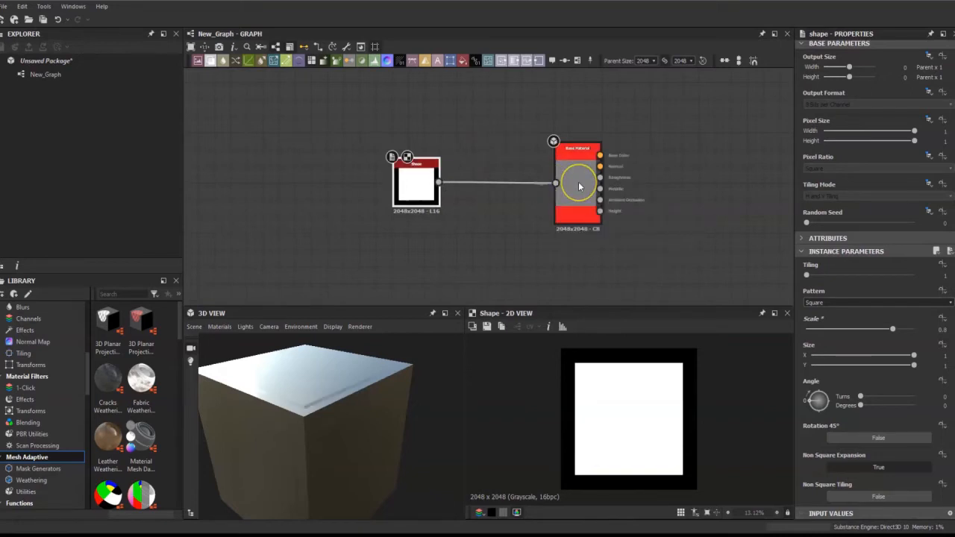
{"action": "left_click_drag", "start_coordinate": [304, 407], "coordinate": [310, 406]}
{"action": "left_click_drag", "start_coordinate": [315, 400], "coordinate": [328, 405]}
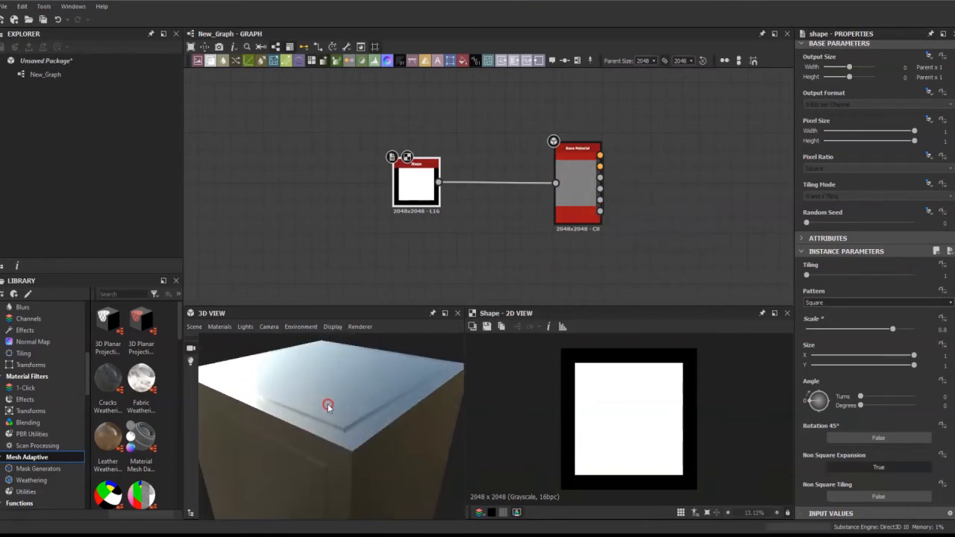
{"action": "scroll", "coordinate": [350, 426], "scroll_direction": "up", "scroll_amount": 3}
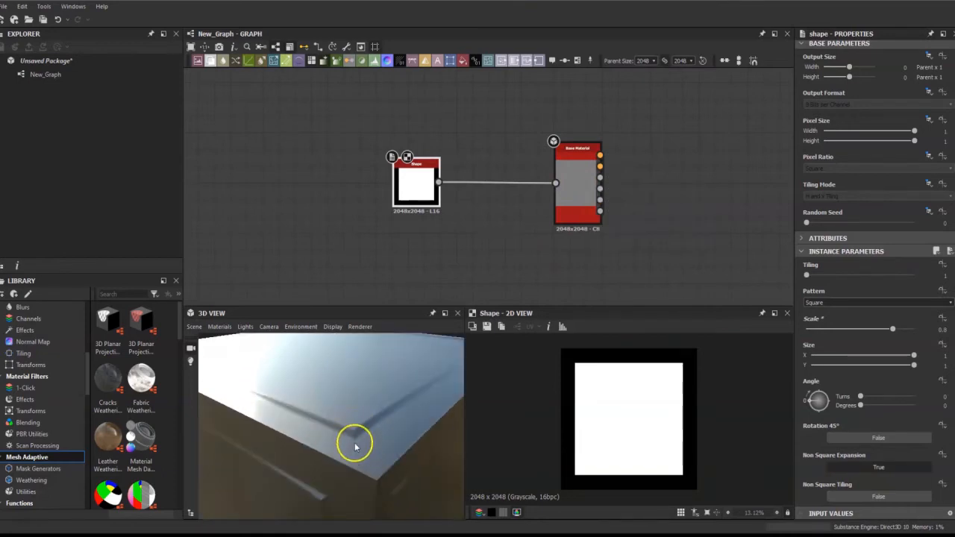
{"action": "mouse_move", "coordinate": [386, 450]}
{"action": "left_mouse_down"}
{"action": "mouse_move", "coordinate": [375, 445]}
{"action": "mouse_move", "coordinate": [390, 448]}
{"action": "mouse_move", "coordinate": [399, 428]}
{"action": "mouse_move", "coordinate": [388, 440]}
{"action": "left_mouse_up"}
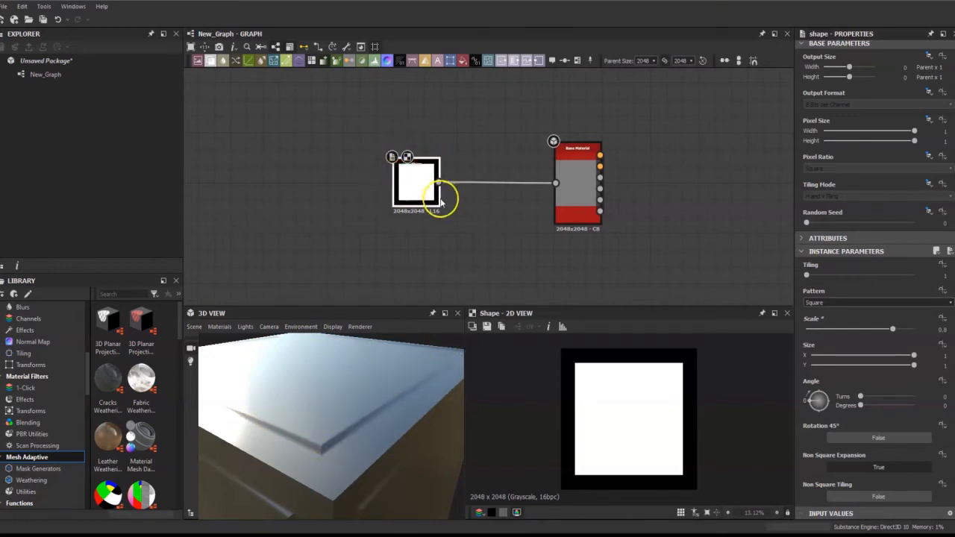
- Raise the Shape node's scale to 1 for comparison and bring it back down to 0.81
{"action": "left_click_drag", "start_coordinate": [893, 329], "coordinate": [925, 338]}
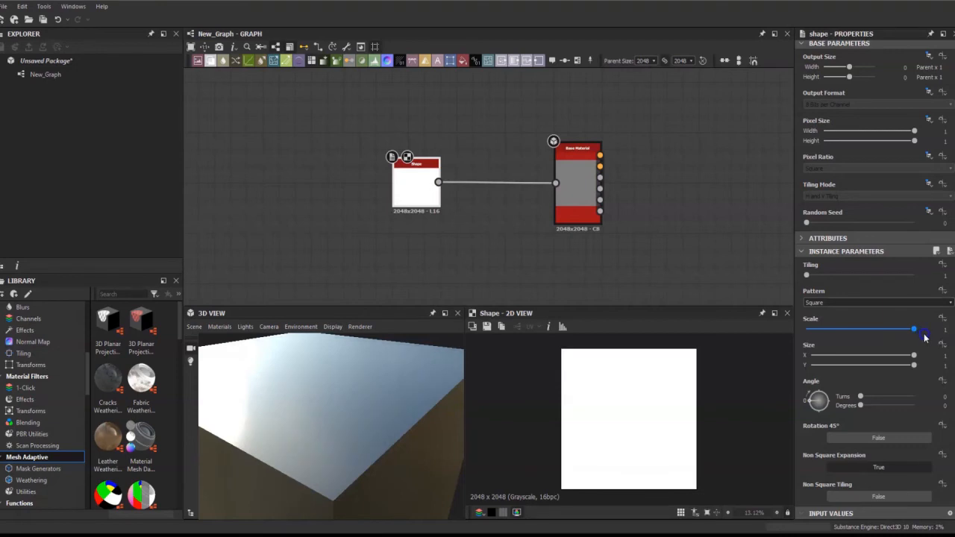
{"action": "left_click_drag", "start_coordinate": [920, 338], "coordinate": [891, 338]}
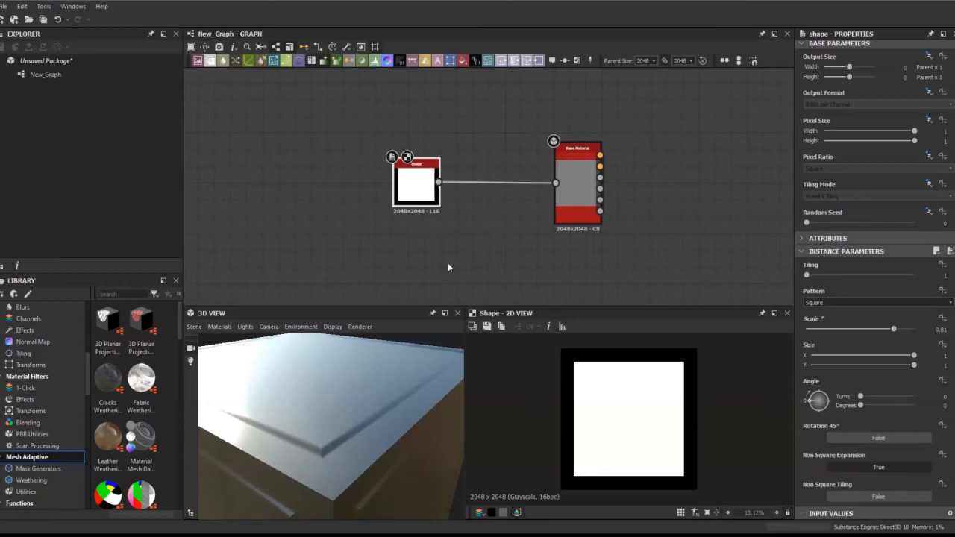
{"action": "left_click_drag", "start_coordinate": [315, 469], "coordinate": [349, 472]}
- Add an Invert Grayscale node and place it above the link between the Shape and Base Material nodes
{"action": "left_click", "coordinate": [474, 156]}
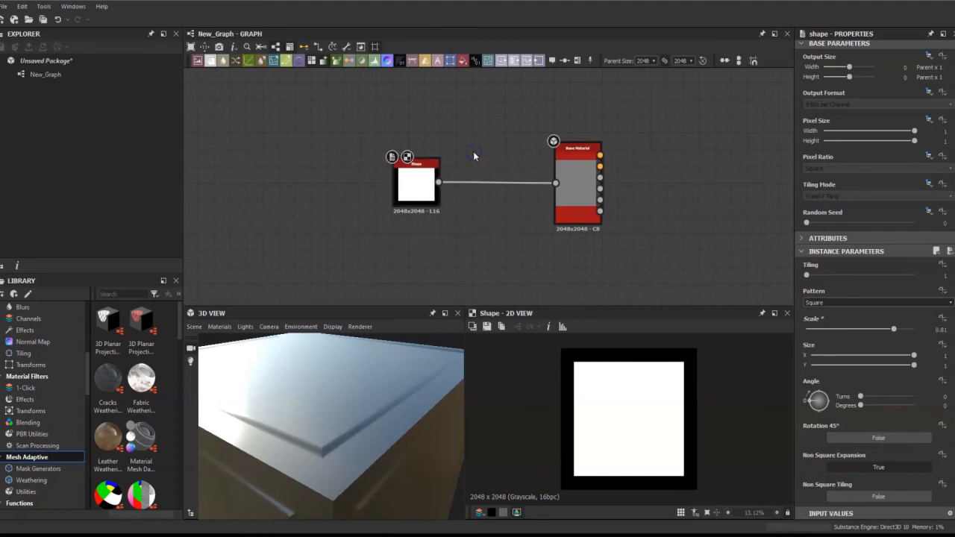
{"action": "left_click", "coordinate": [474, 155]}
{"action": "key", "text": "space"}
{"action": "type", "text": "inve"}
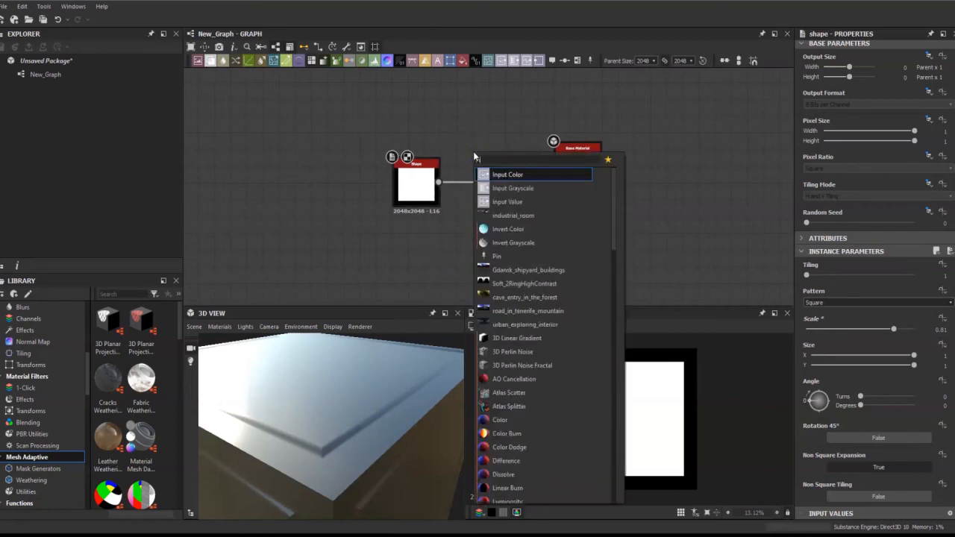
{"action": "left_click", "coordinate": [495, 188]}
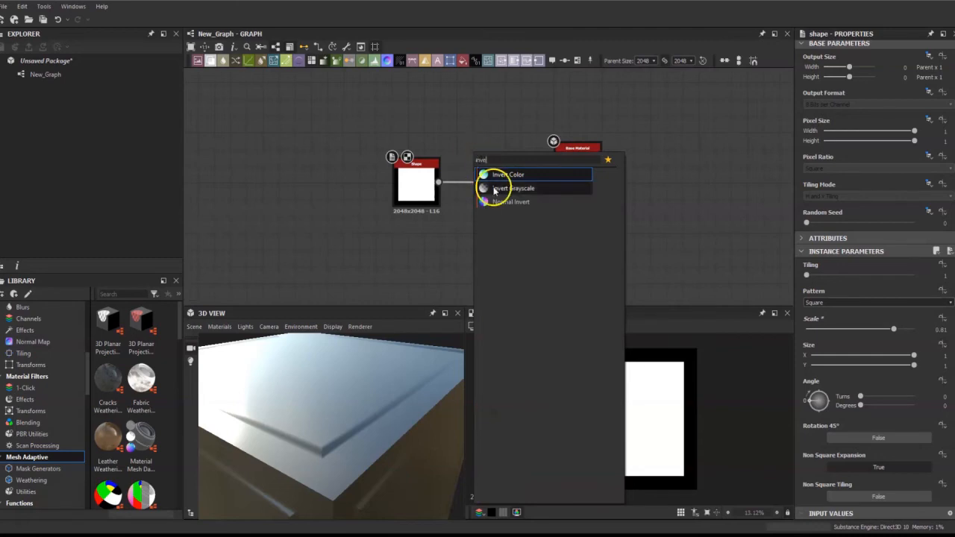
{"action": "left_click", "coordinate": [488, 165]}
{"action": "left_click_drag", "start_coordinate": [487, 165], "coordinate": [504, 150]}
- Route the Shape output through Invert Grayscale into the Base Material's height input and inspect the inverted relief on the cube
{"action": "left_click_drag", "start_coordinate": [427, 165], "coordinate": [472, 154]}
{"action": "left_click", "coordinate": [452, 207]}
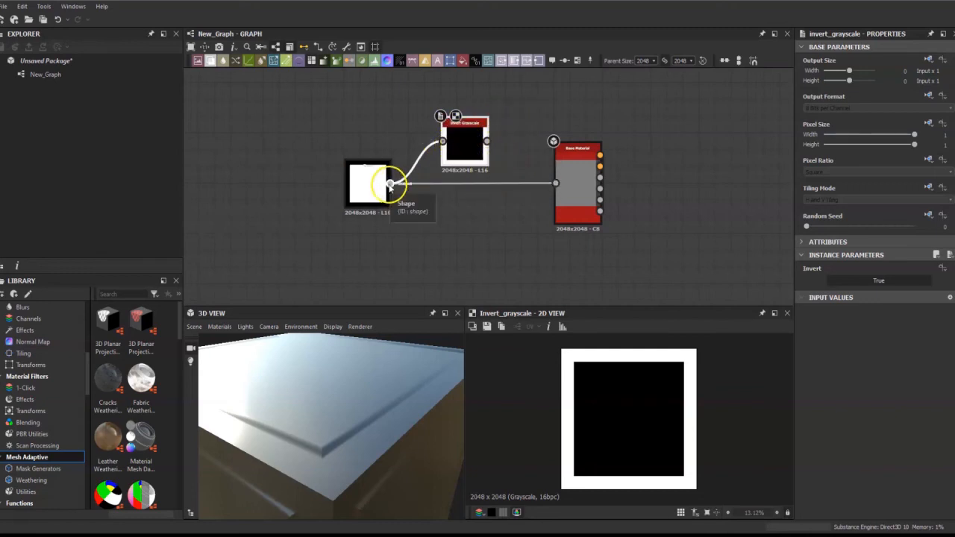
{"action": "left_click_drag", "start_coordinate": [487, 142], "coordinate": [555, 183]}
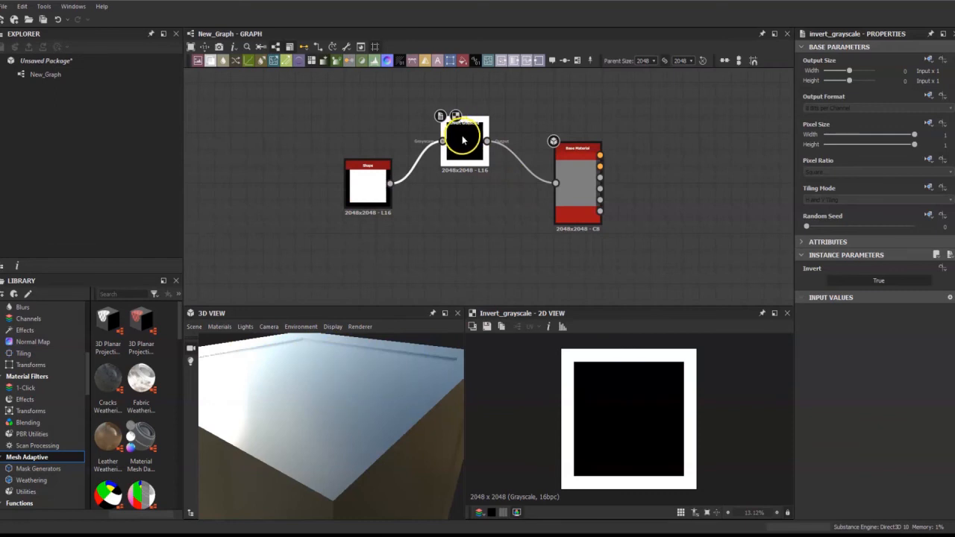
{"action": "left_click_drag", "start_coordinate": [436, 406], "coordinate": [384, 396]}
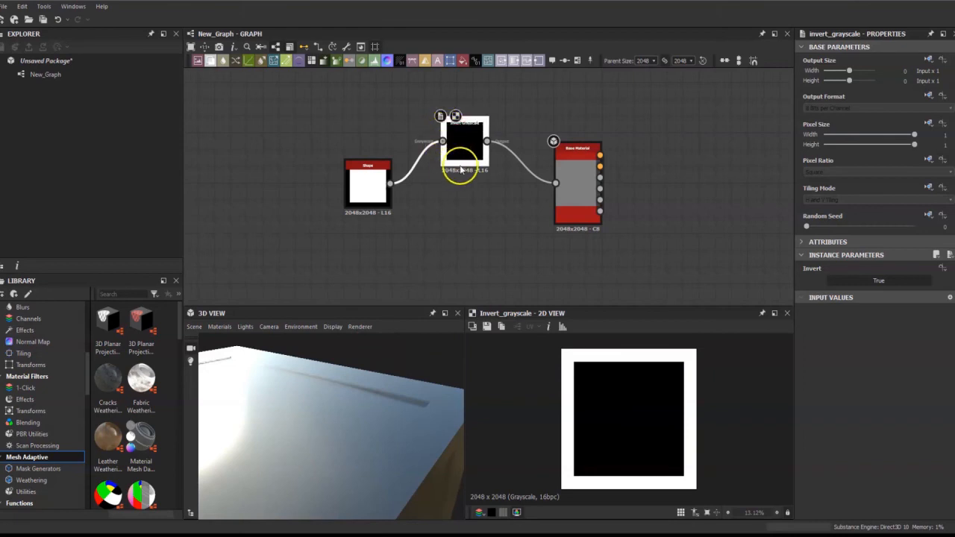